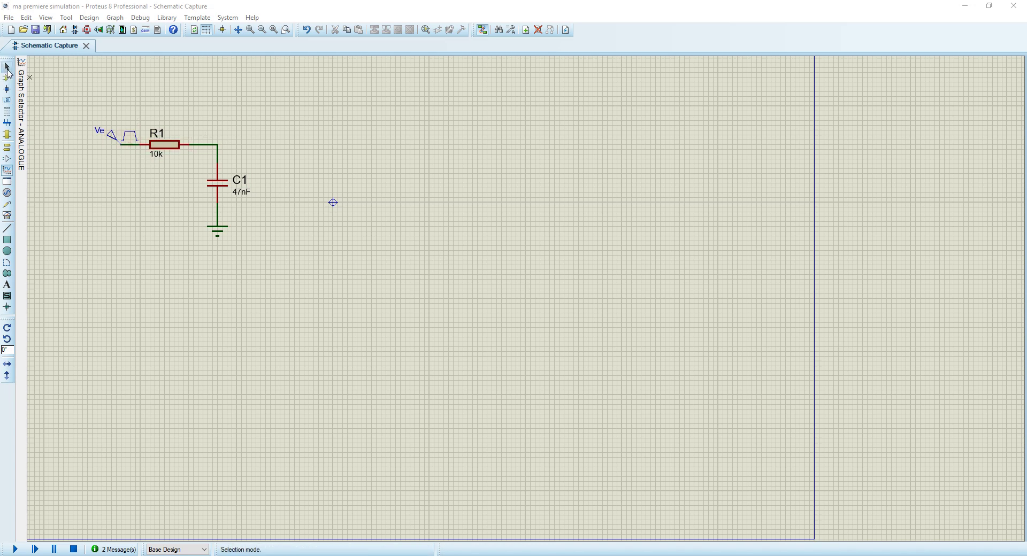
- Place a wide analogue graph on the schematic beside the RC circuit
{"action": "left_click", "coordinate": [47, 90]}
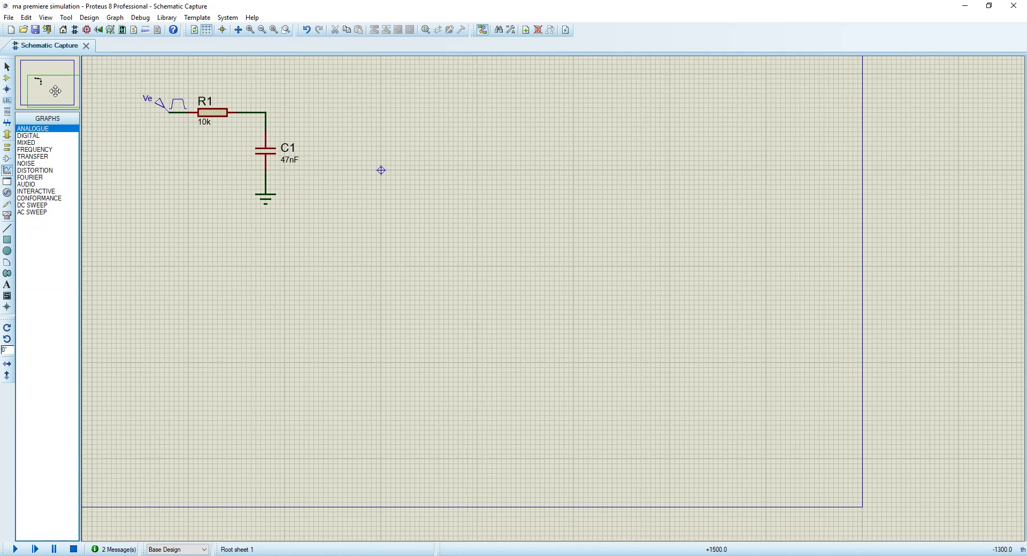
{"action": "left_click", "coordinate": [55, 91]}
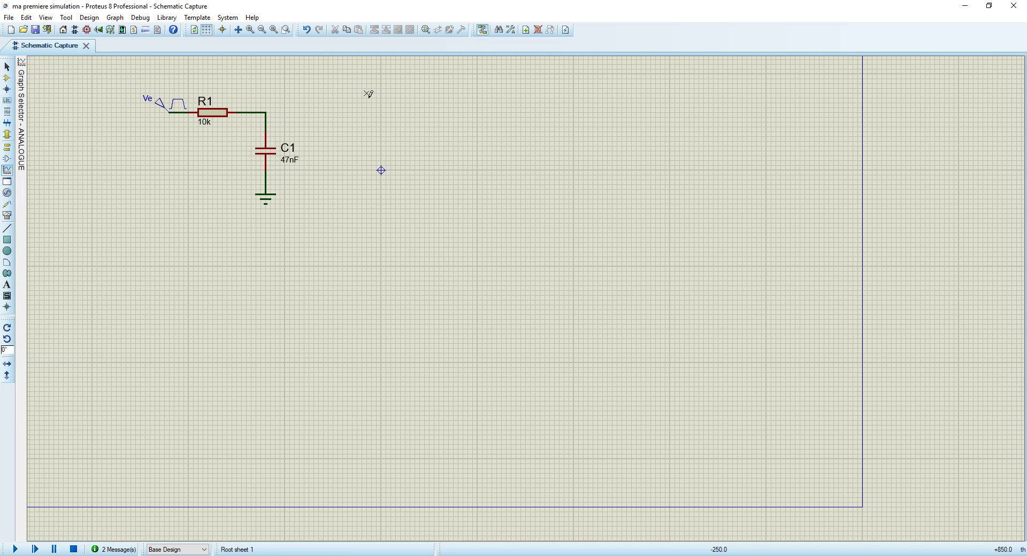
{"action": "left_click_drag", "start_coordinate": [323, 64], "coordinate": [844, 256]}
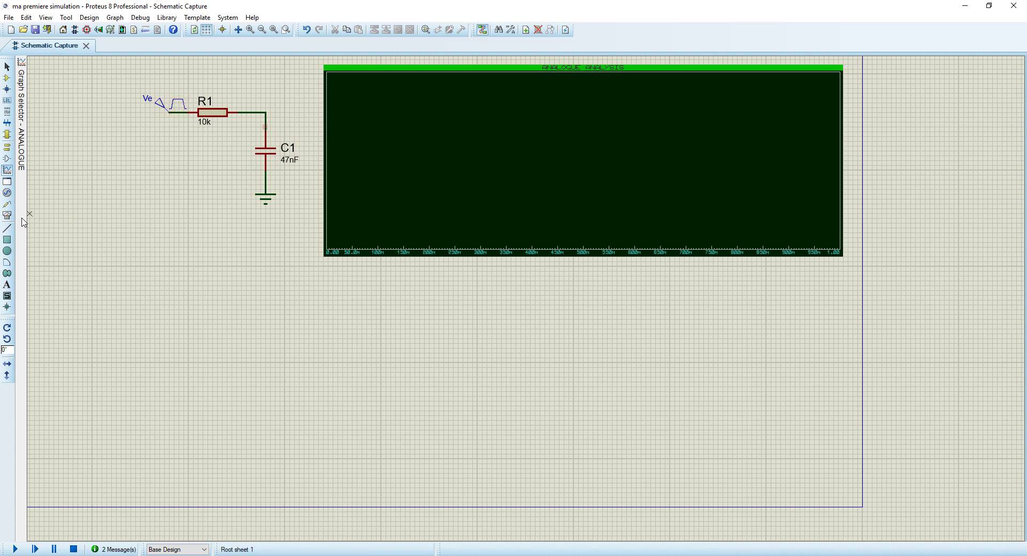
- Place a voltage probe on the node between R1 and C1 and name it Vs
{"action": "left_click", "coordinate": [7, 203]}
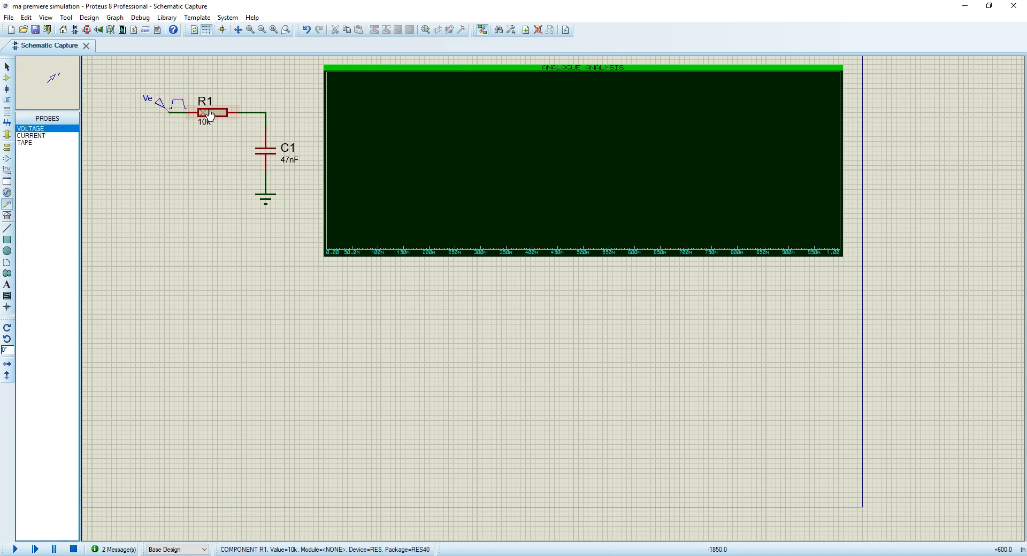
{"action": "left_click", "coordinate": [266, 111]}
{"action": "right_click", "coordinate": [274, 101]}
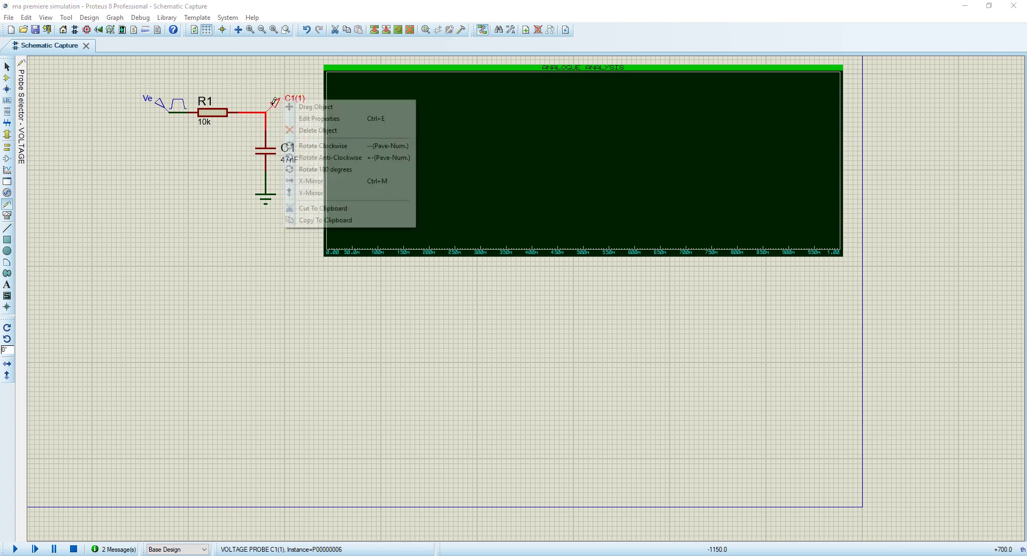
{"action": "left_click", "coordinate": [319, 118]}
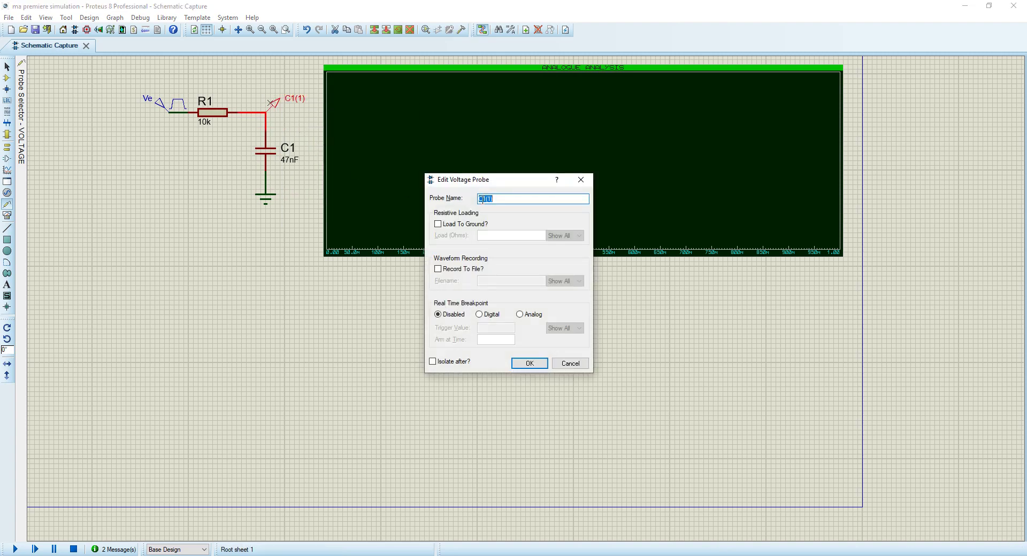
{"action": "type", "text": "Vs"}
{"action": "left_click", "coordinate": [530, 362]}
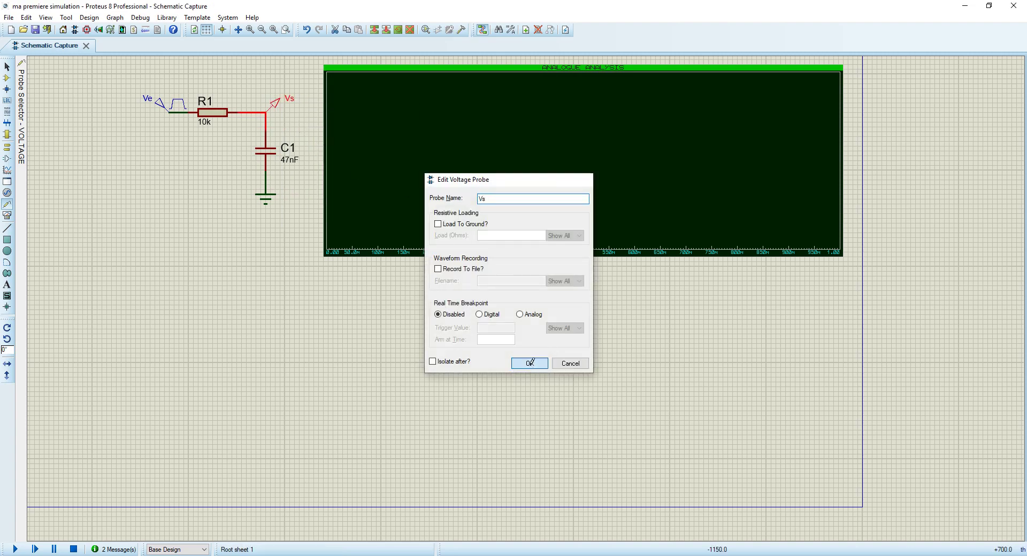
- Add the Ve generator and the Vs probe as traces on the analogue graph
{"action": "right_click", "coordinate": [160, 107]}
{"action": "left_click", "coordinate": [179, 106]}
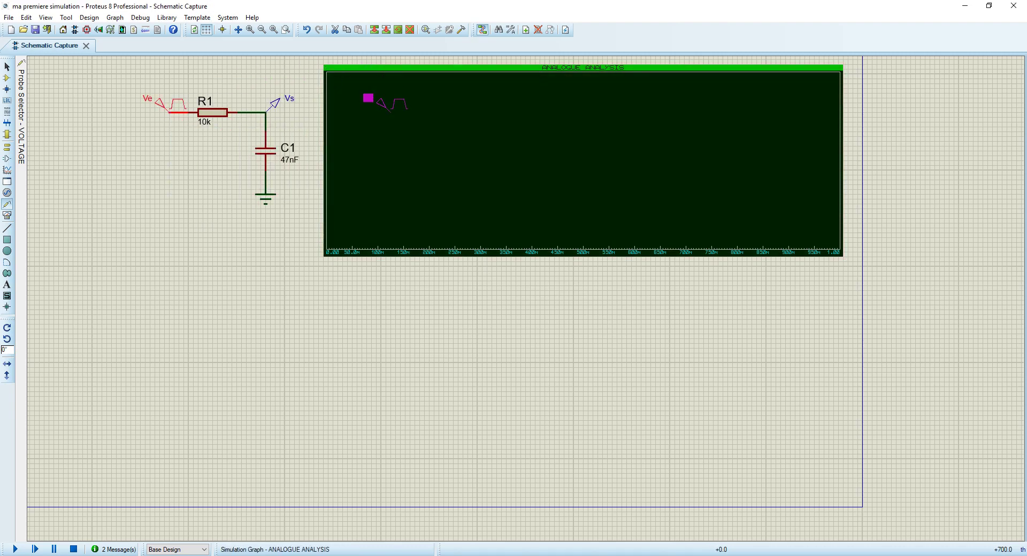
{"action": "left_click", "coordinate": [367, 98]}
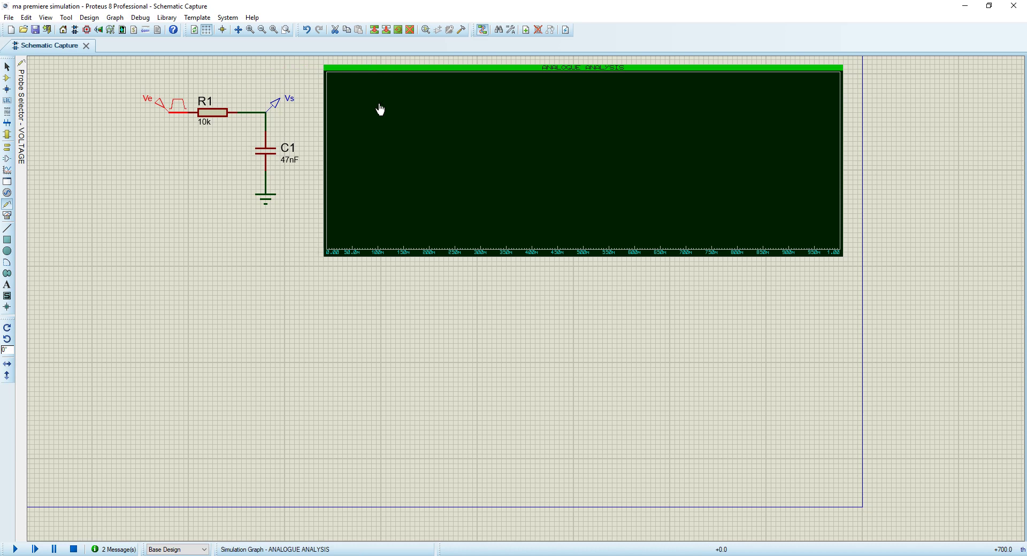
{"action": "right_click", "coordinate": [276, 107]}
{"action": "left_click", "coordinate": [292, 101]}
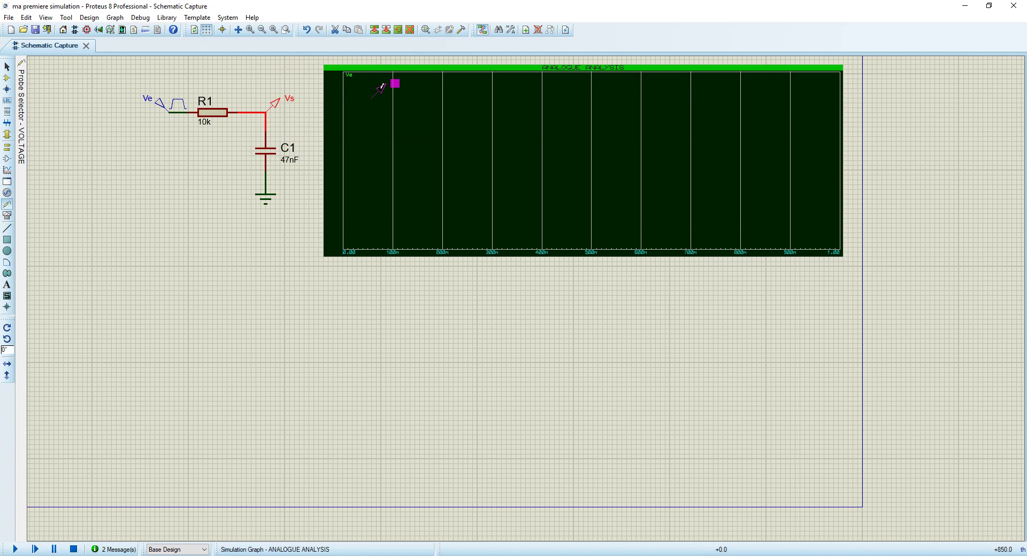
{"action": "left_click", "coordinate": [374, 96]}
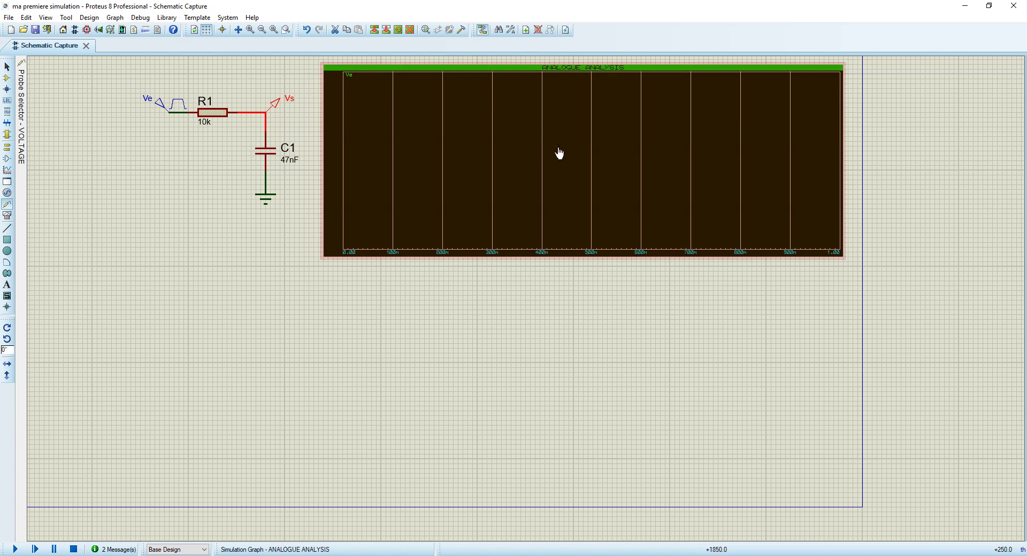
- Simulate the analogue graph to plot the Ve and Vs traces
{"action": "key", "text": "space"}
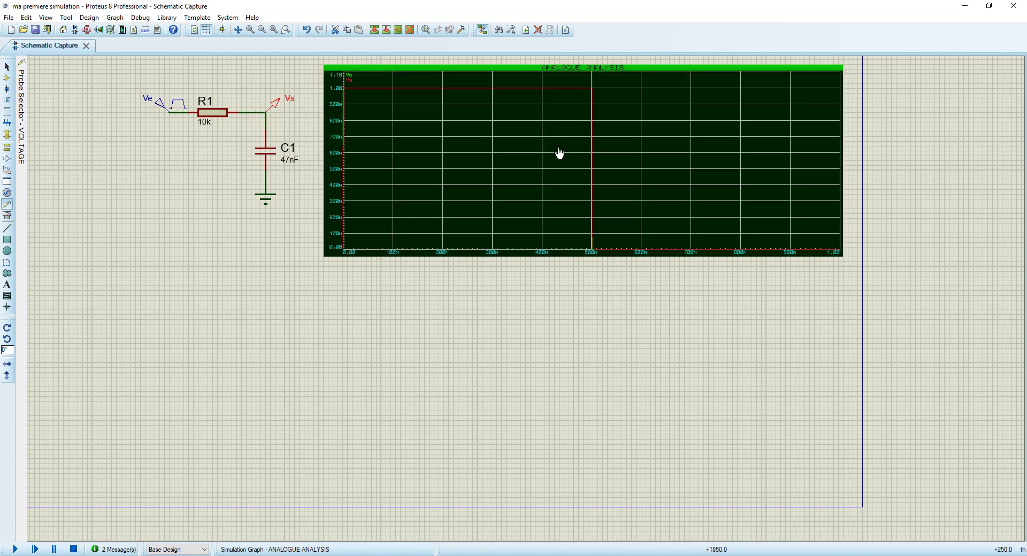
{"action": "left_click", "coordinate": [559, 154]}
{"action": "left_click", "coordinate": [490, 275]}
{"action": "left_click", "coordinate": [476, 242]}
{"action": "left_click", "coordinate": [203, 140]}
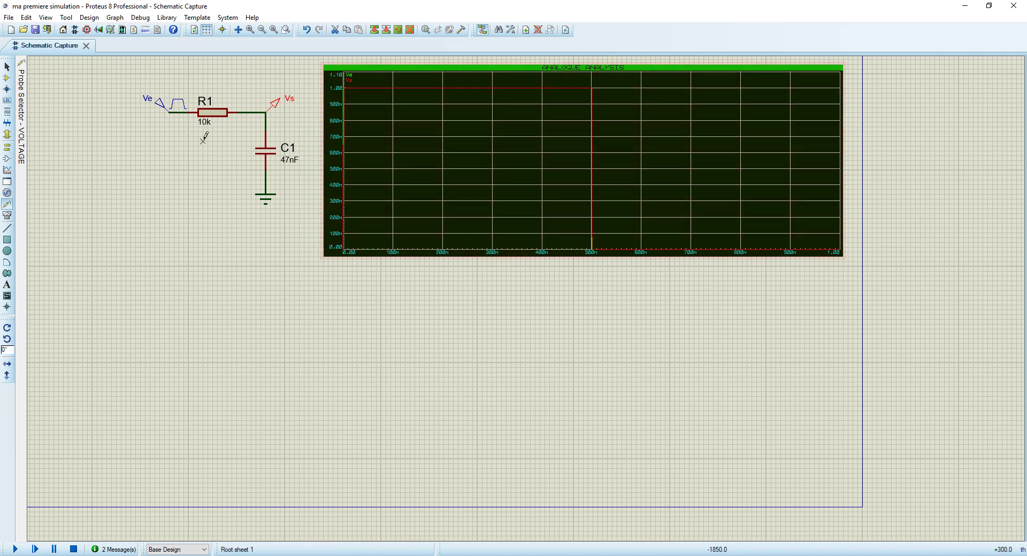
- Set the Ve pulse generator's high voltage to 5 and frequency to 200 Hz, and rerun the graph simulation
{"action": "right_click", "coordinate": [164, 101]}
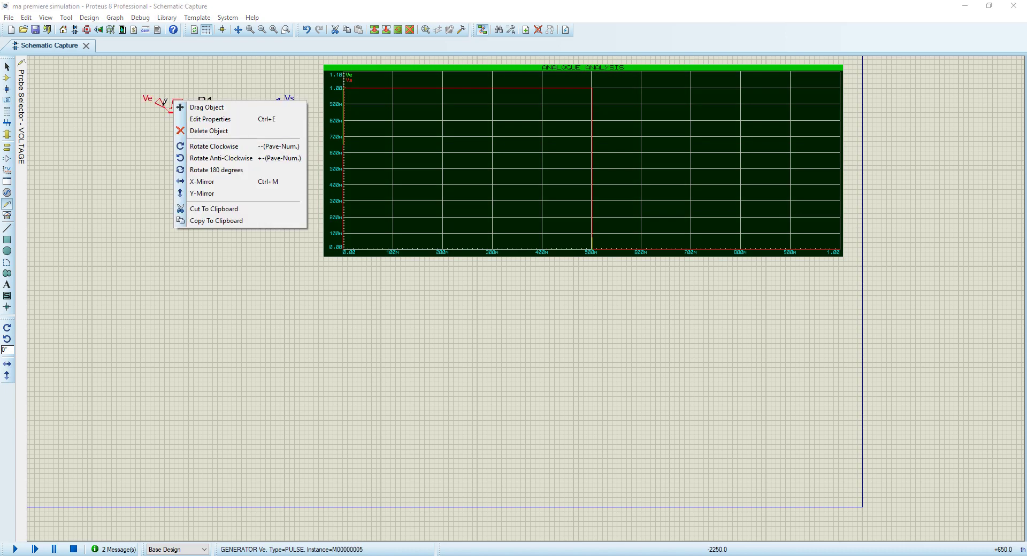
{"action": "left_click", "coordinate": [208, 119]}
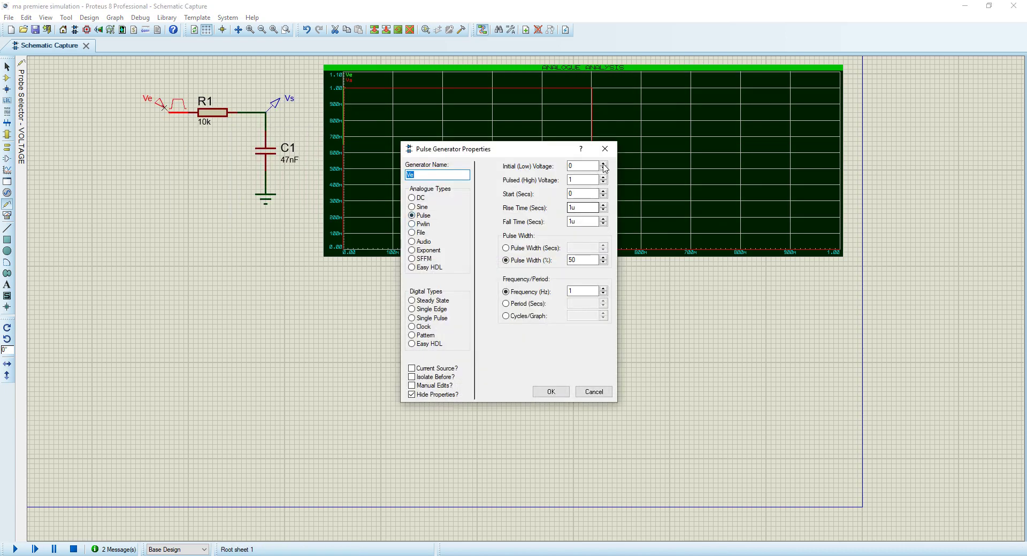
{"action": "left_click_drag", "start_coordinate": [577, 180], "coordinate": [564, 181]}
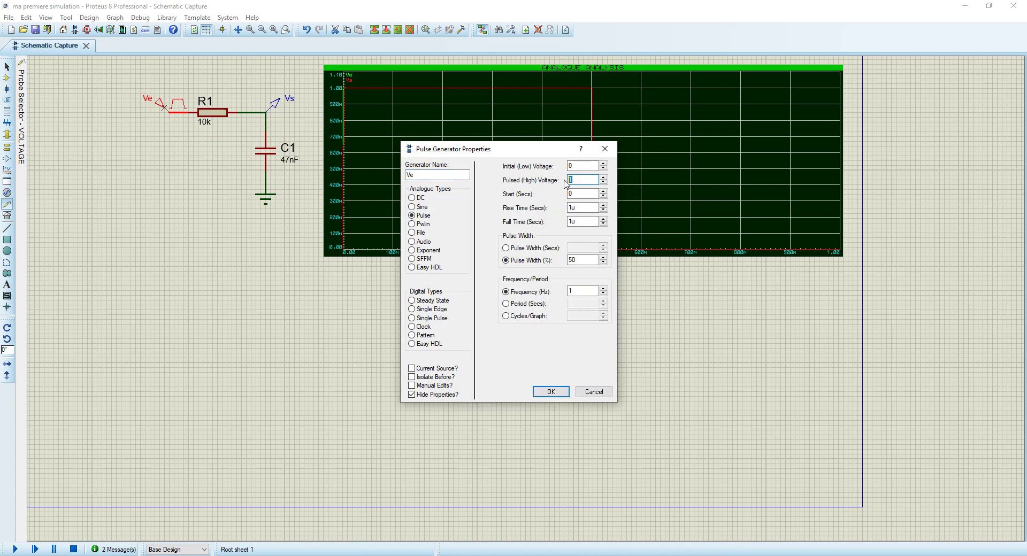
{"action": "type", "text": "5"}
{"action": "left_click_drag", "start_coordinate": [579, 291], "coordinate": [560, 292]}
{"action": "type", "text": "200"}
{"action": "left_click", "coordinate": [551, 391]}
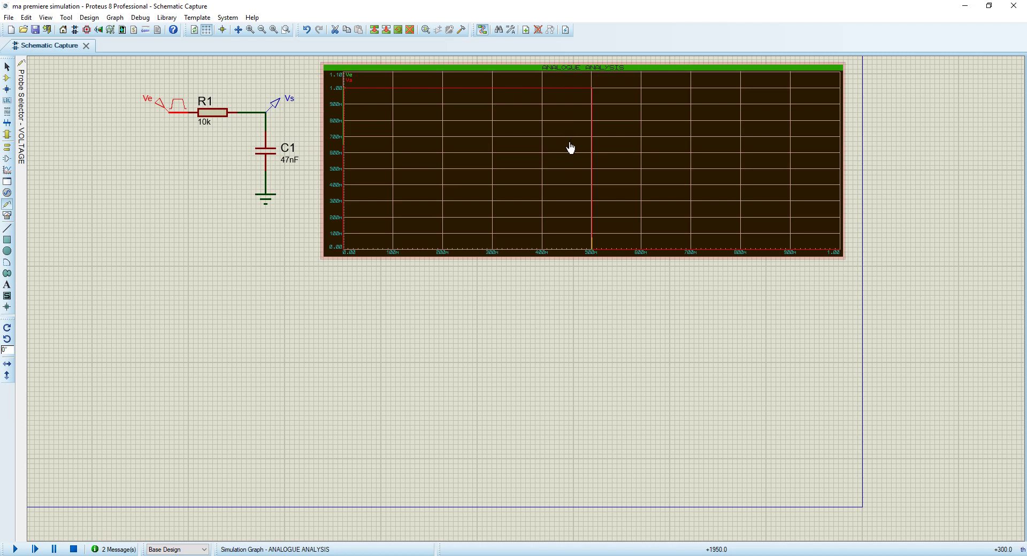
{"action": "key", "text": "space"}
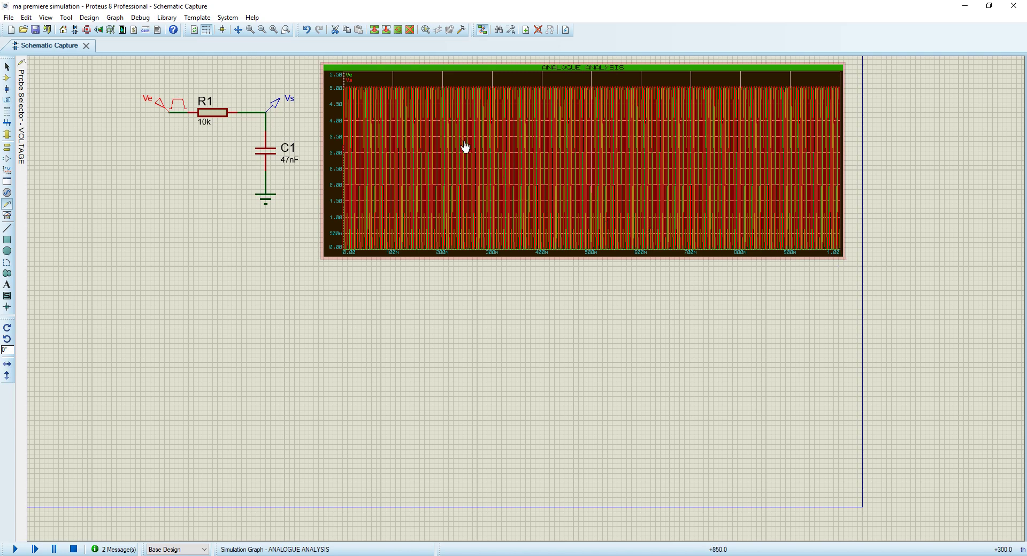
- Set the analogue graph's stop time to 100m and simulate it again
{"action": "right_click", "coordinate": [552, 75]}
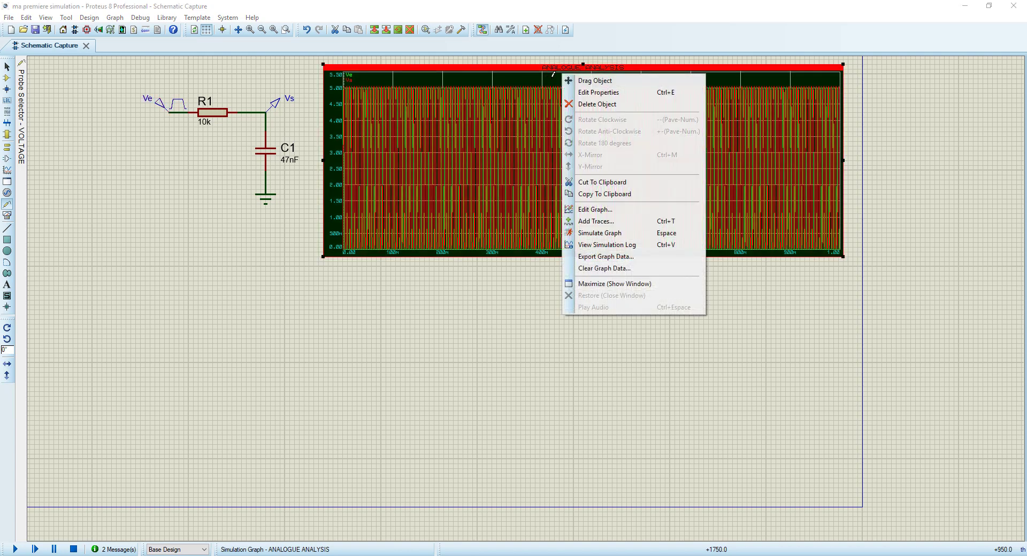
{"action": "left_click", "coordinate": [599, 92]}
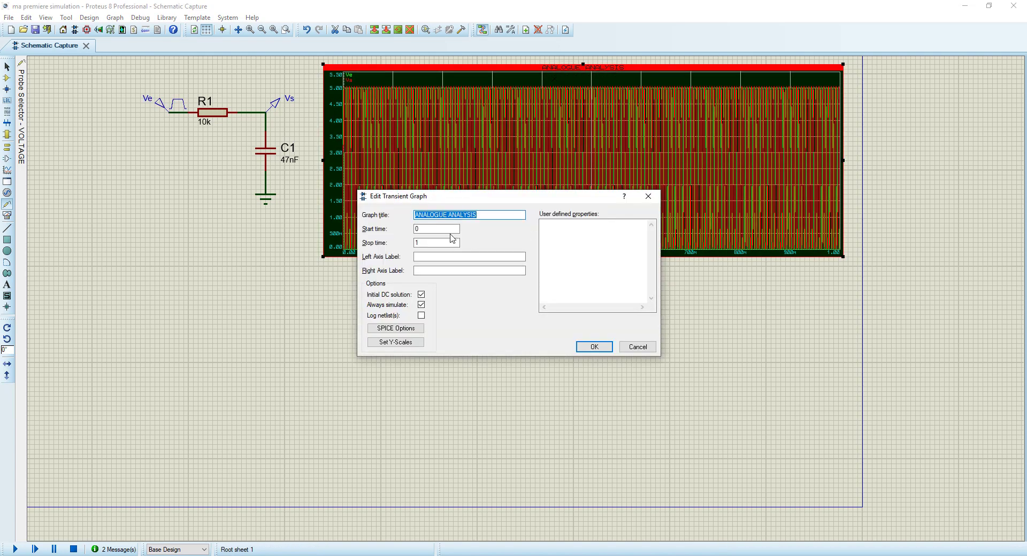
{"action": "left_click", "coordinate": [422, 242]}
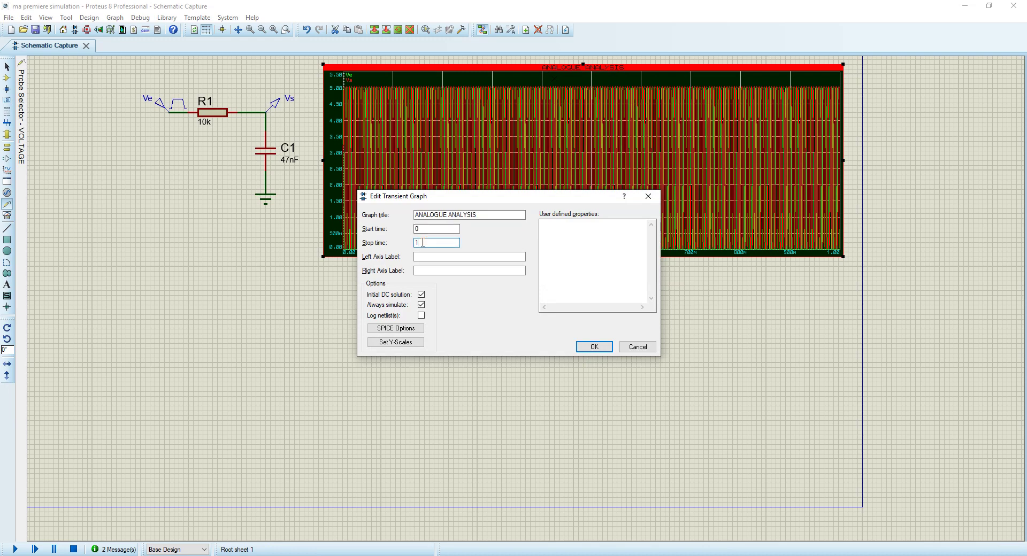
{"action": "type", "text": "00m"}
{"action": "left_click", "coordinate": [600, 347]}
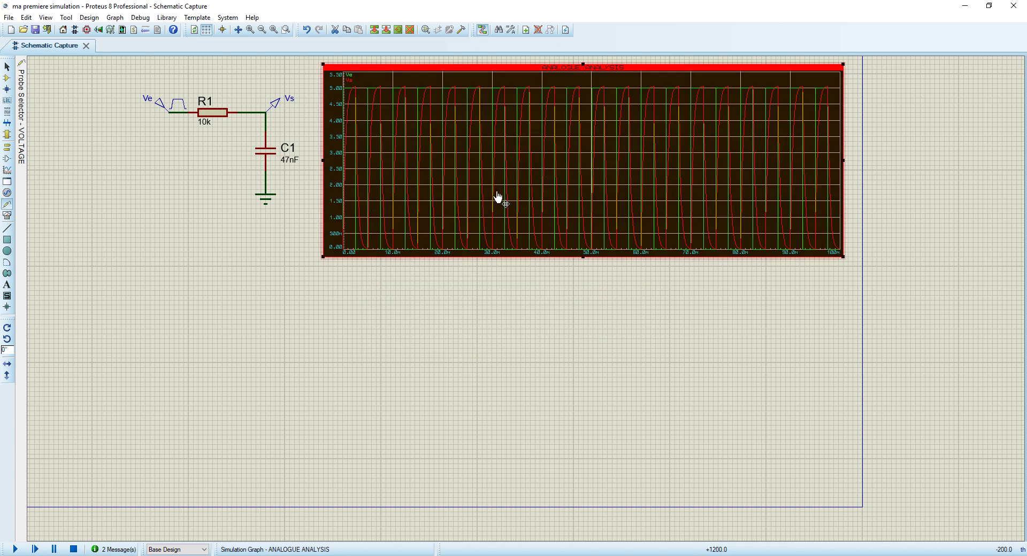
- Shorten the analogue graph's stop time to 20m and simulate it again
{"action": "right_click", "coordinate": [460, 71]}
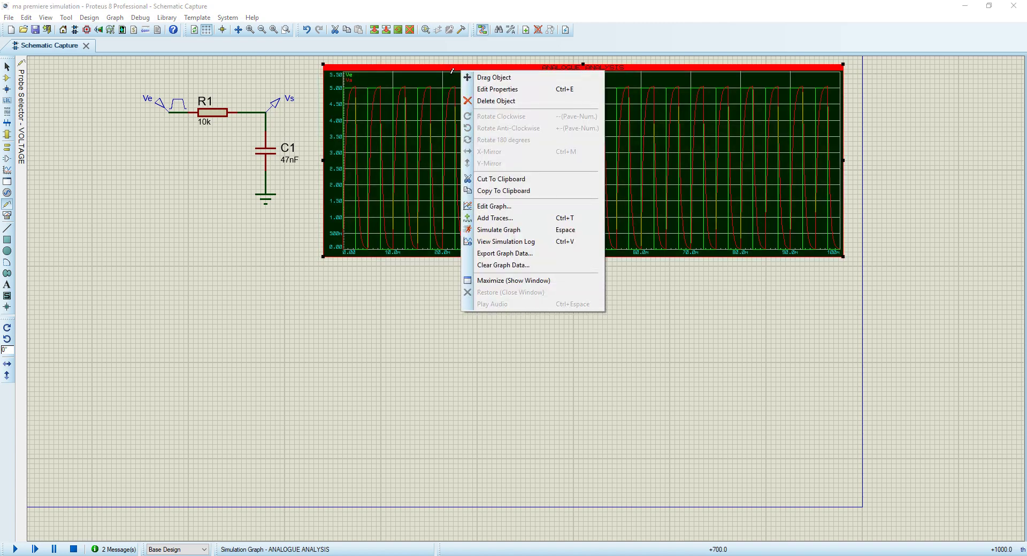
{"action": "left_click", "coordinate": [507, 94]}
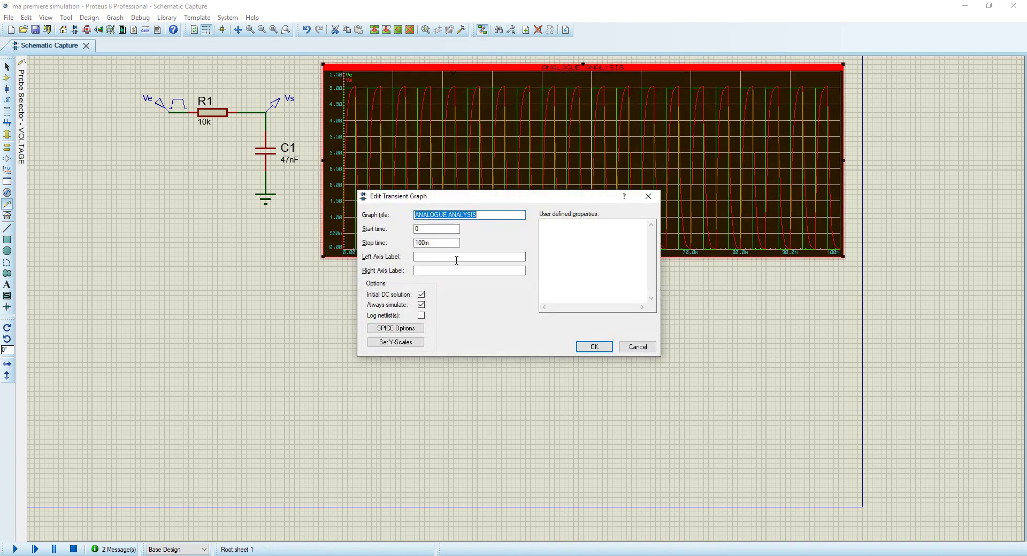
{"action": "left_click_drag", "start_coordinate": [424, 241], "coordinate": [415, 243]}
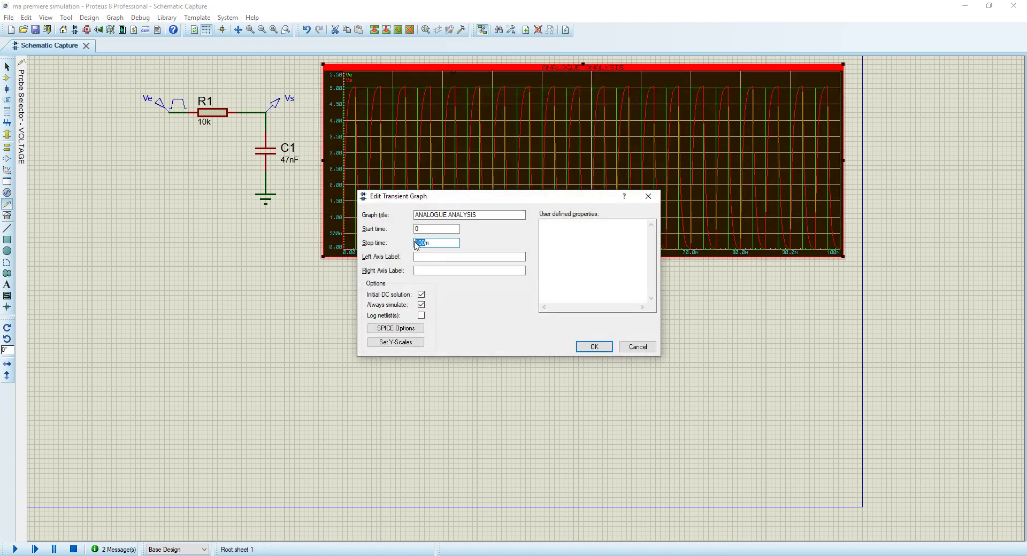
{"action": "type", "text": "20"}
{"action": "key", "text": "Return"}
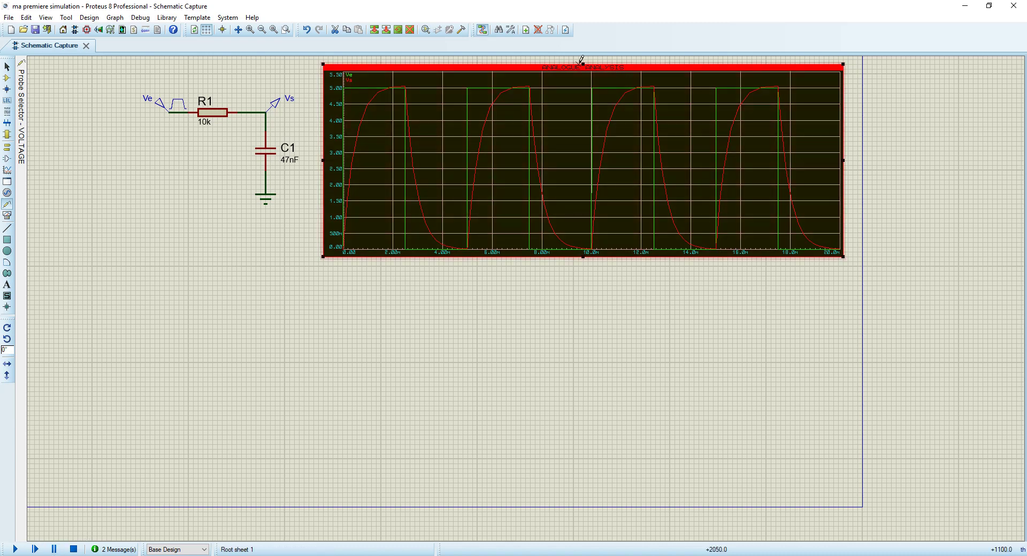
- Maximize the analogue graph and place a measuring cursor on the first rise of the Vs curve at about 1.35 ms
{"action": "left_click", "coordinate": [650, 67]}
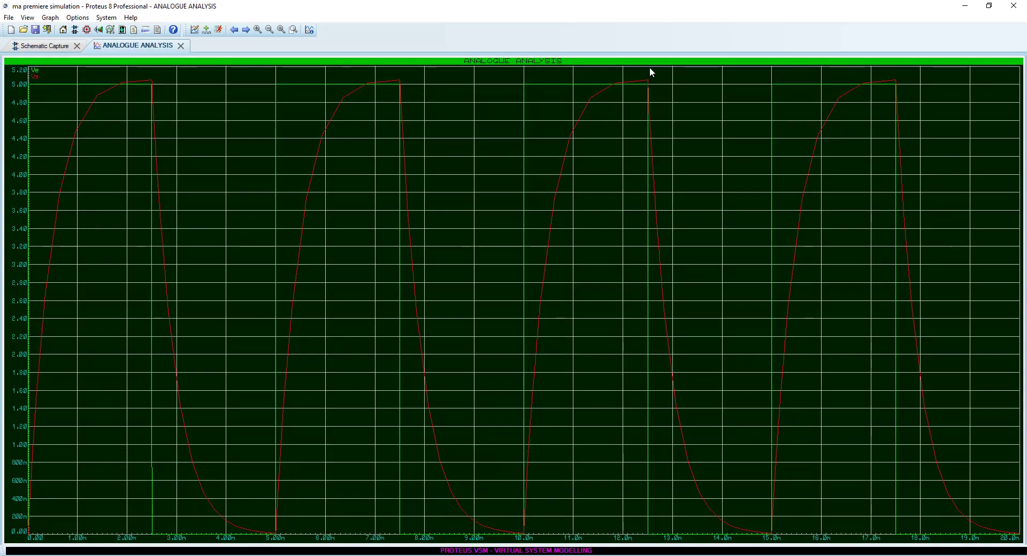
{"action": "left_click_drag", "start_coordinate": [66, 159], "coordinate": [87, 114]}
{"action": "left_click", "coordinate": [95, 99]}
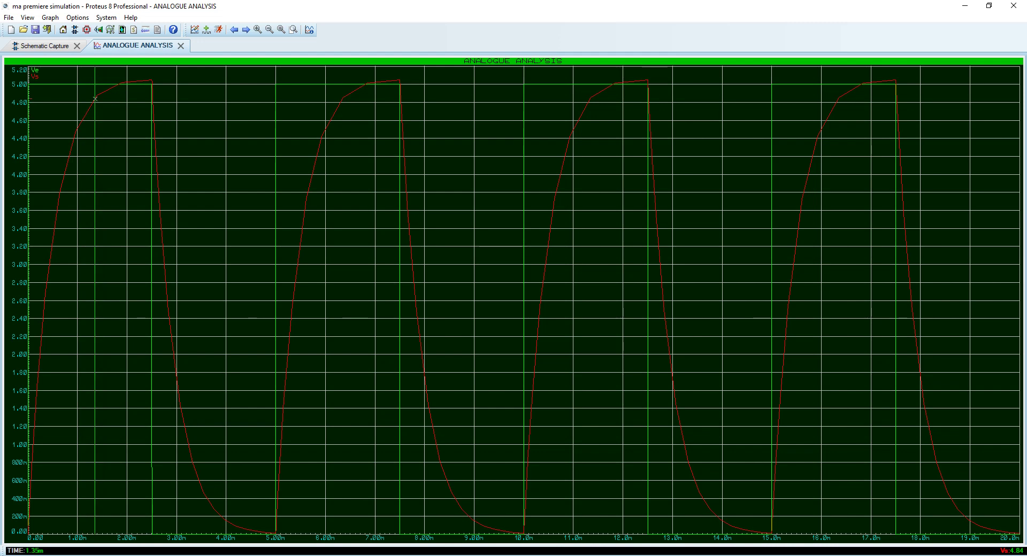